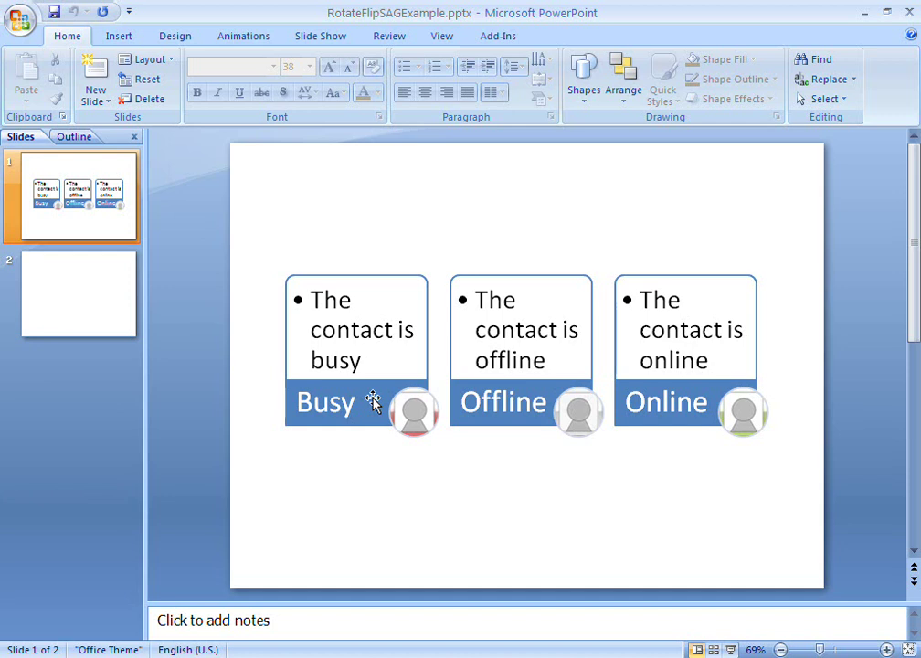
# - Select the Busy label shape and rotate it about 15° clockwise
pyautogui.click(372, 402)
pyautogui.click(373, 403)
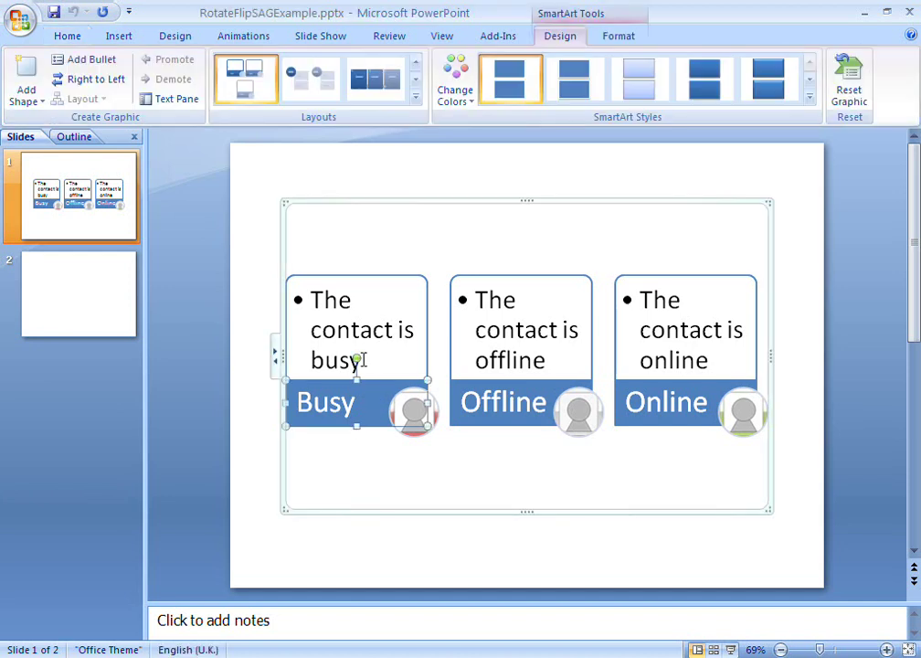
pyautogui.moveTo(356, 359); pyautogui.dragTo(379, 363)
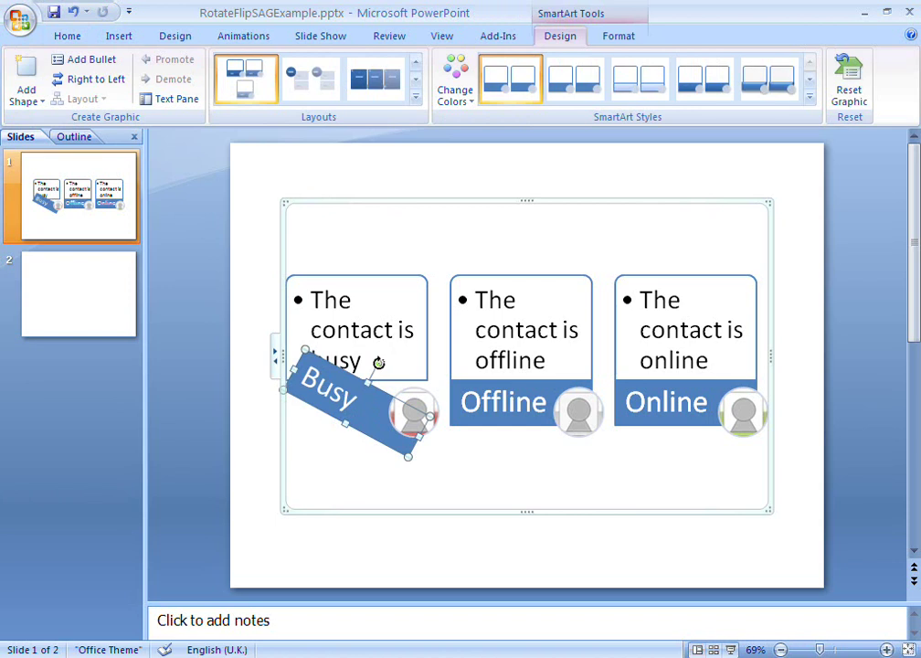
pyautogui.moveTo(378, 362); pyautogui.dragTo(382, 358)
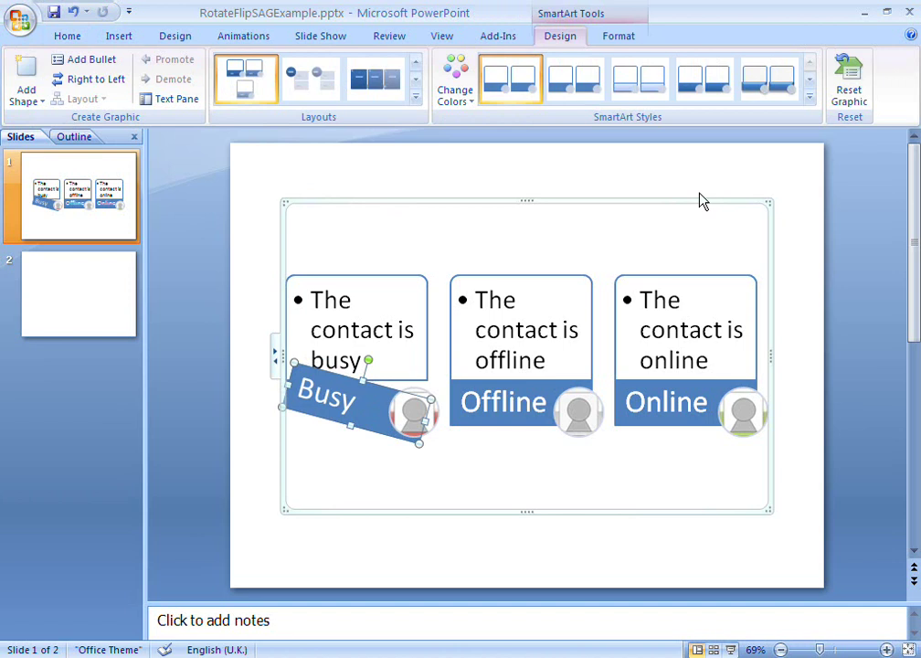
# - Rotate the Busy label 90° right, then 90° left back to its tilt
pyautogui.click(614, 38)
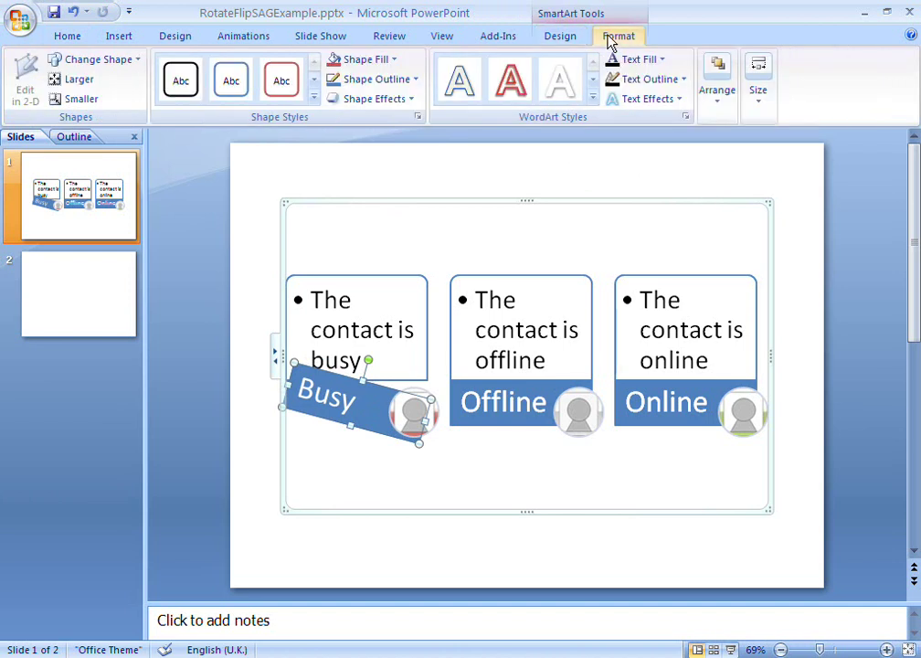
pyautogui.click(716, 102)
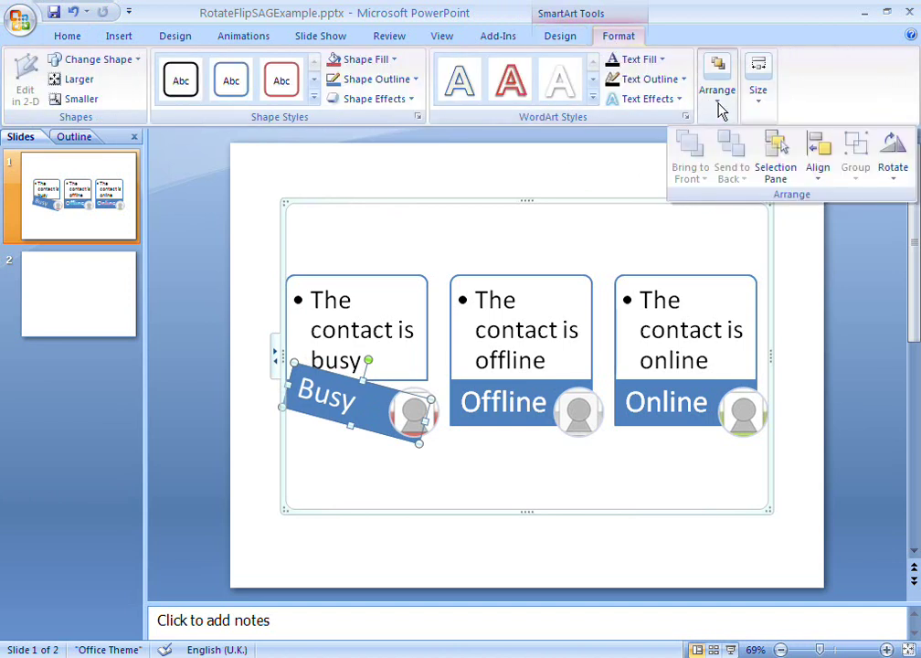
pyautogui.click(891, 160)
pyautogui.click(851, 201)
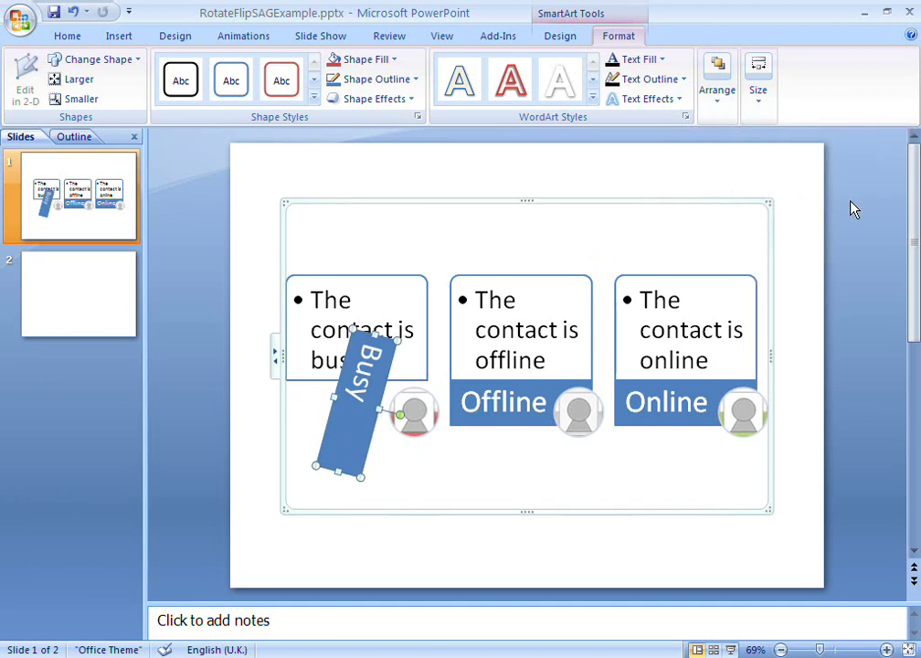
pyautogui.click(716, 103)
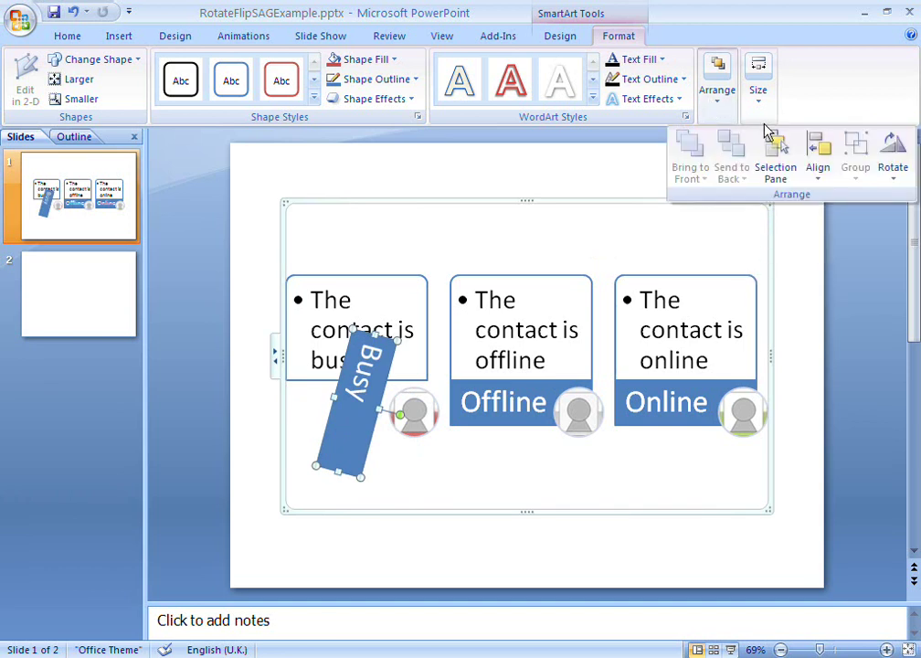
pyautogui.click(879, 170)
pyautogui.click(845, 221)
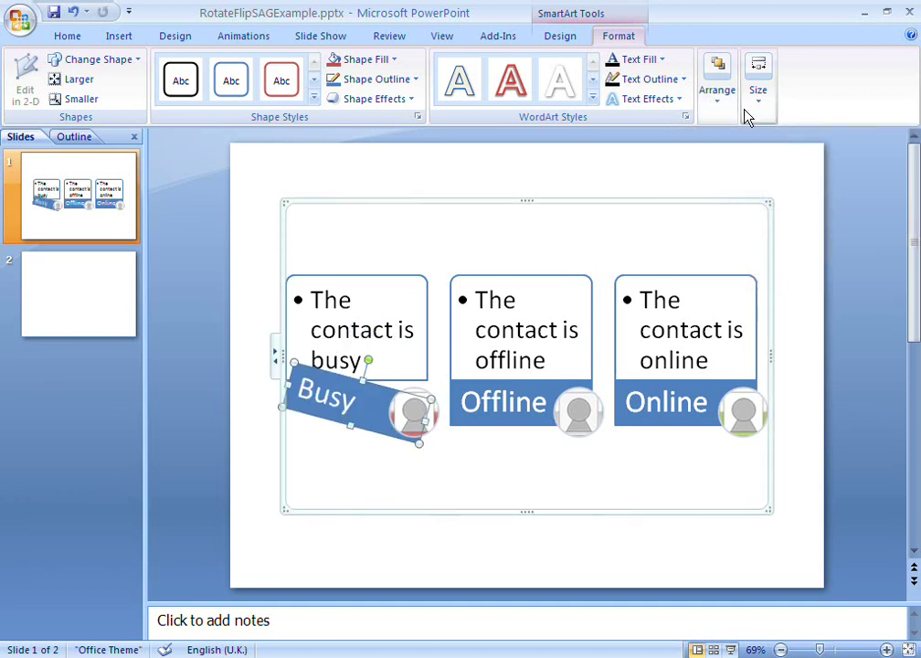
# - Flip the Busy label horizontally so it slants upward to the right
pyautogui.click(724, 94)
pyautogui.click(895, 163)
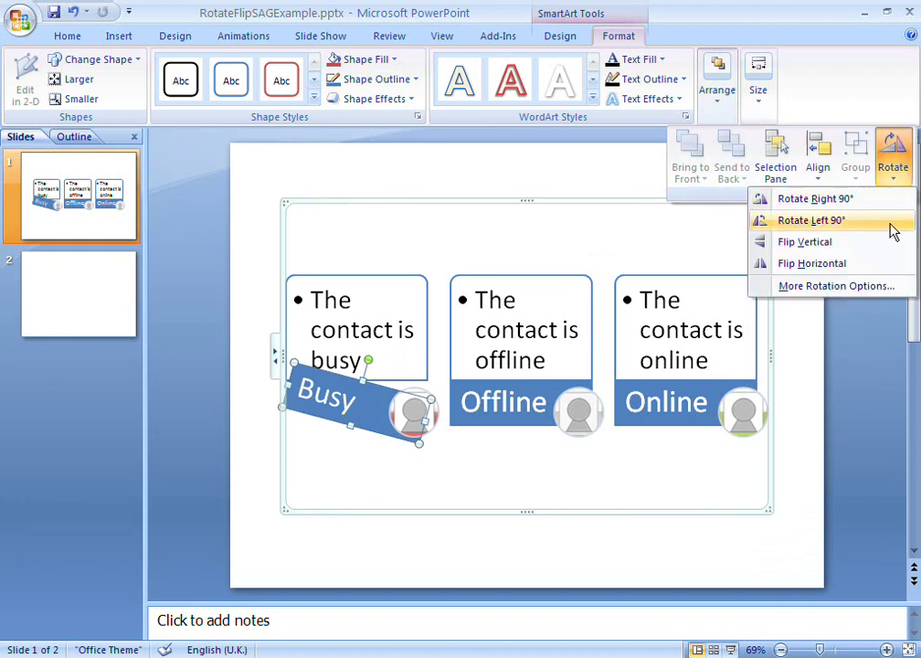
pyautogui.click(883, 265)
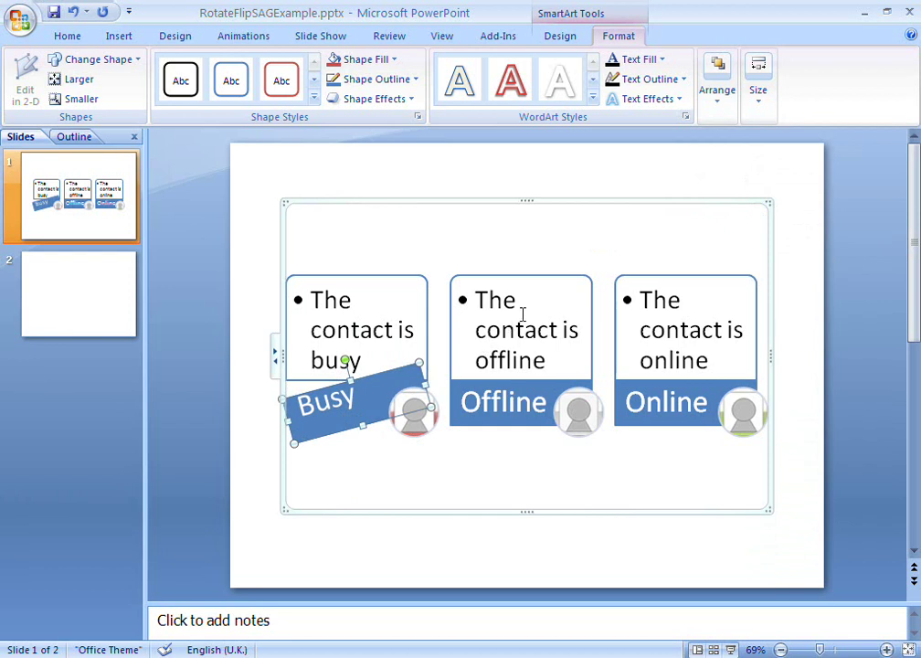
# - Select the Offline and Online cards and pictures and rotate them clockwise together
pyautogui.click(522, 366)
pyautogui.click(575, 413)
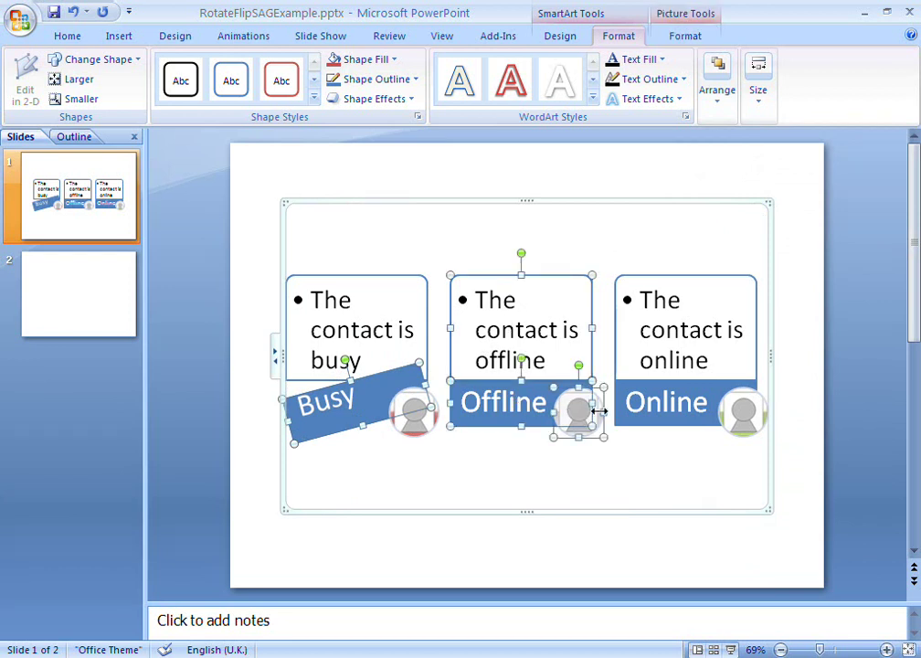
pyautogui.keyDown('shift'); pyautogui.click(745, 413); pyautogui.keyUp('shift')
pyautogui.keyDown('shift'); pyautogui.click(709, 336); pyautogui.keyUp('shift')
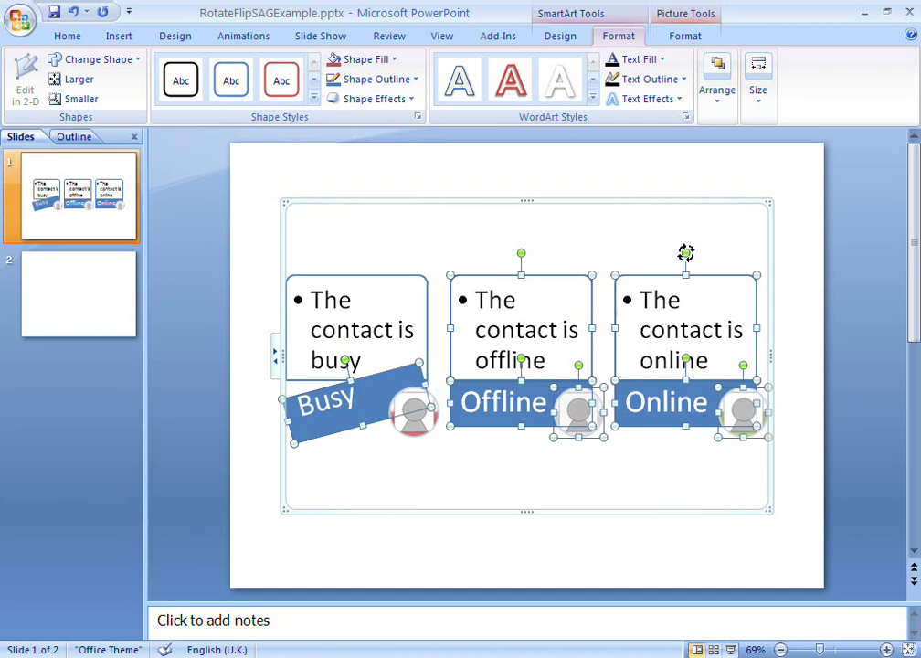
pyautogui.moveTo(686, 251); pyautogui.dragTo(715, 258)
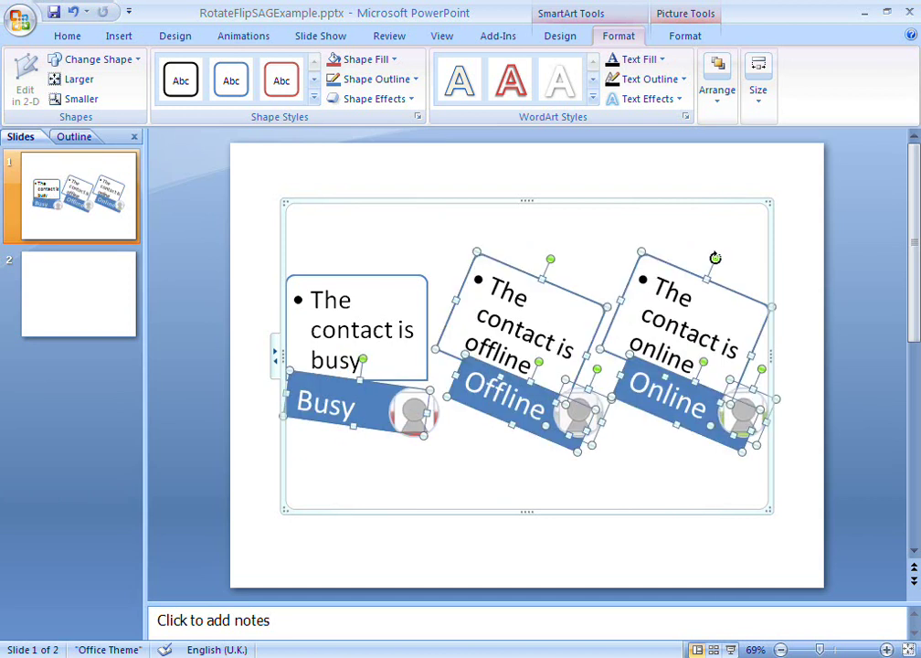
pyautogui.click(629, 443)
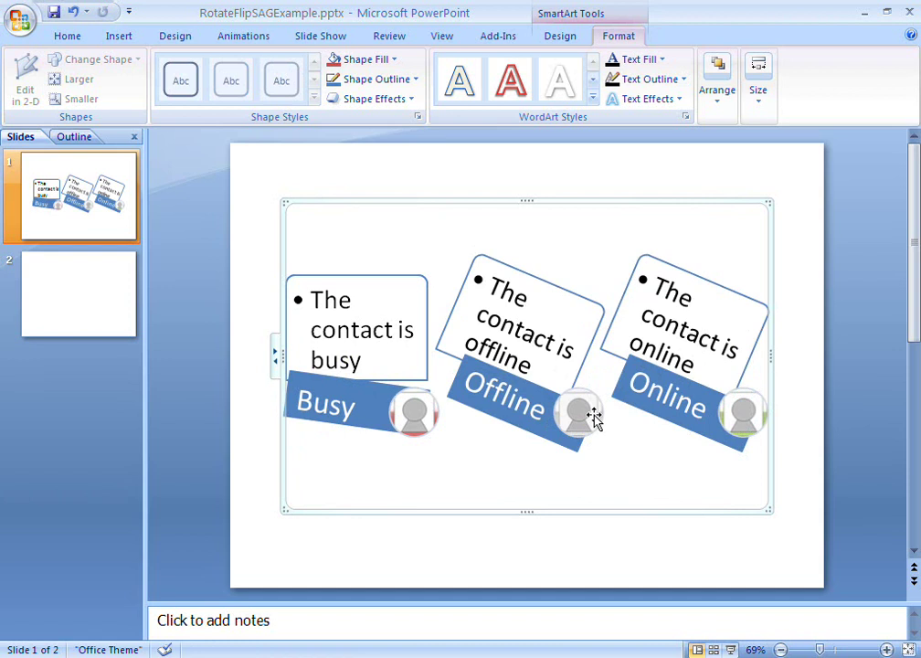
pyautogui.click(594, 418)
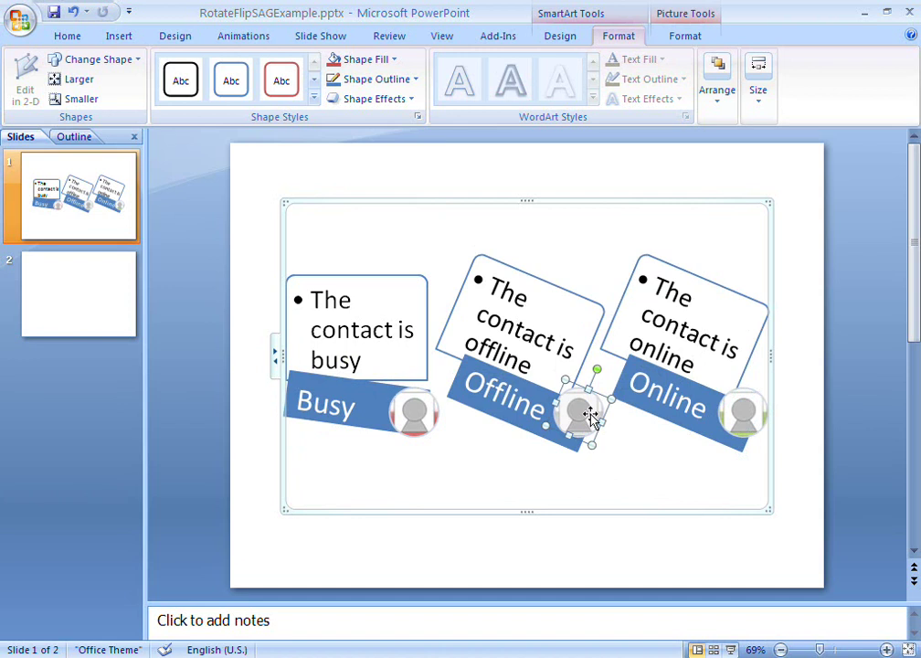
# - Enable Rotate with shape in the Offline picture's Format Shape fill settings
pyautogui.rightClick(591, 416)
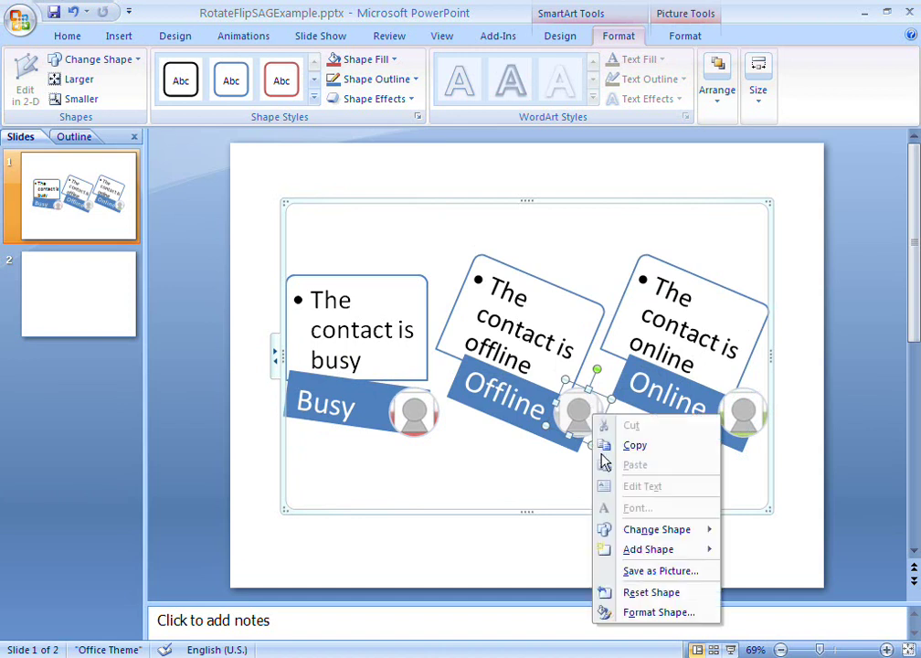
pyautogui.click(633, 613)
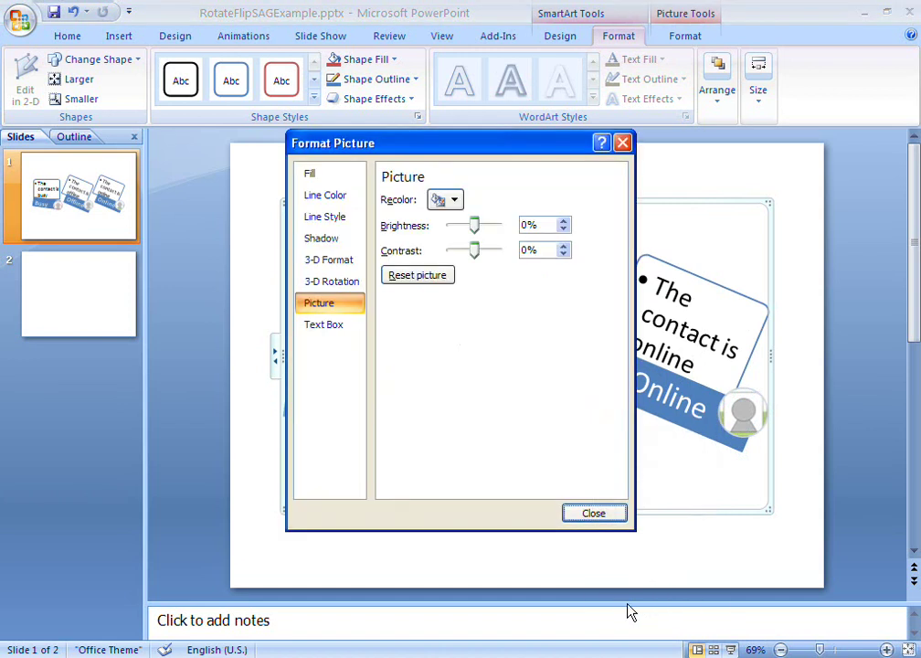
pyautogui.click(312, 174)
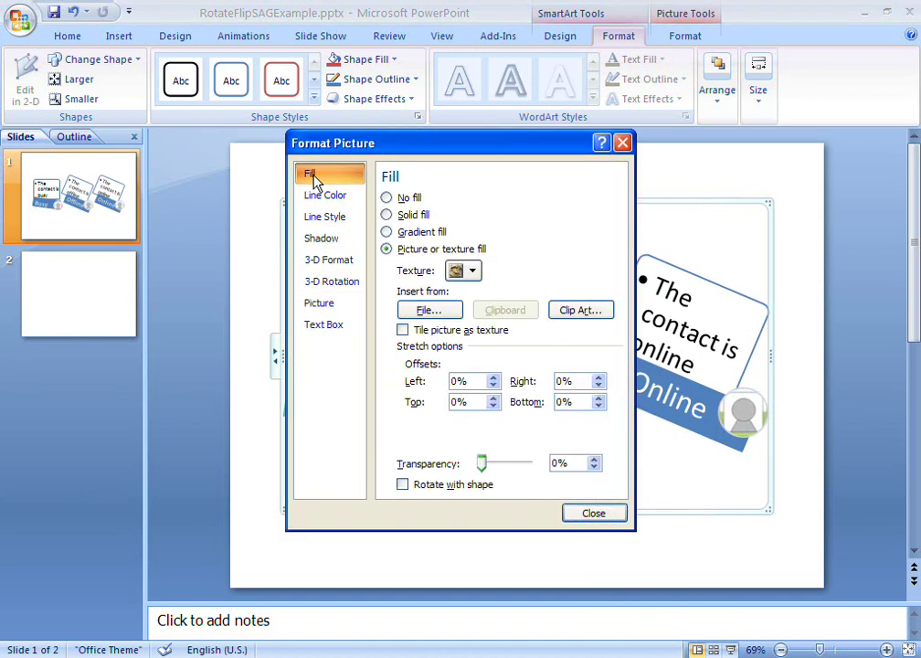
pyautogui.click(403, 485)
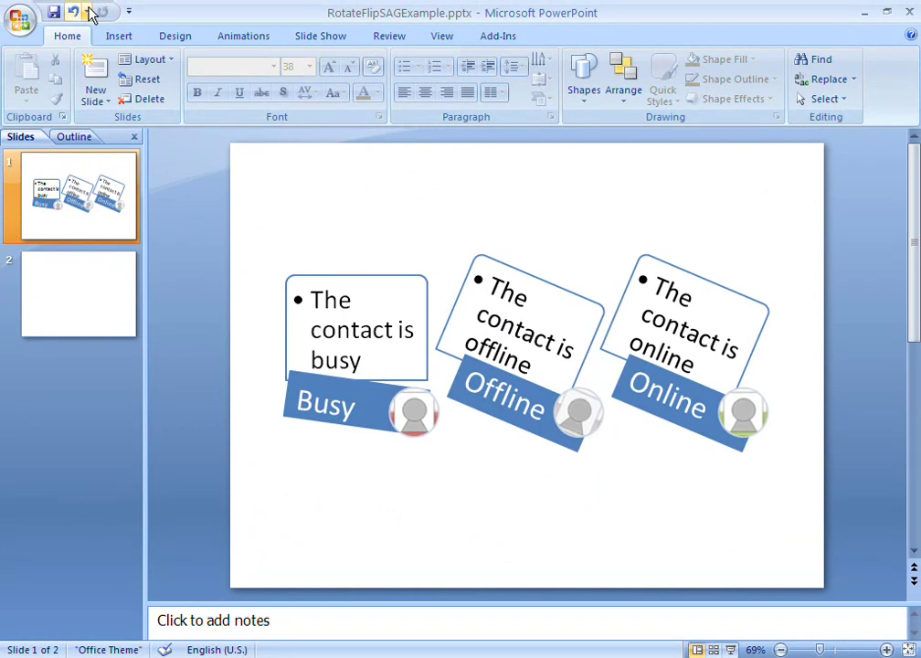
# - Undo the last seven rotation, flip and format actions from the Undo list
pyautogui.click(88, 11)
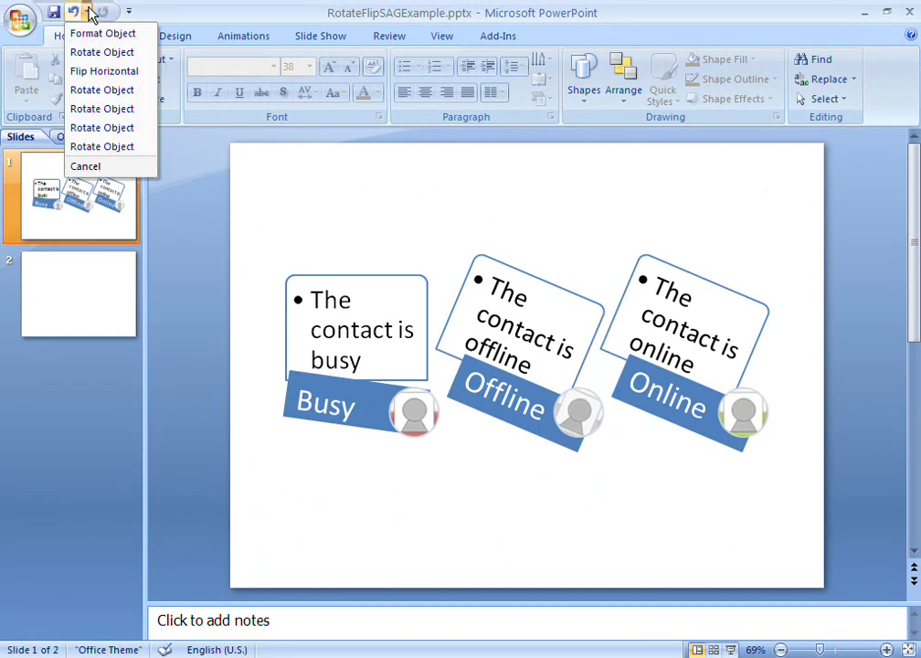
pyautogui.click(91, 147)
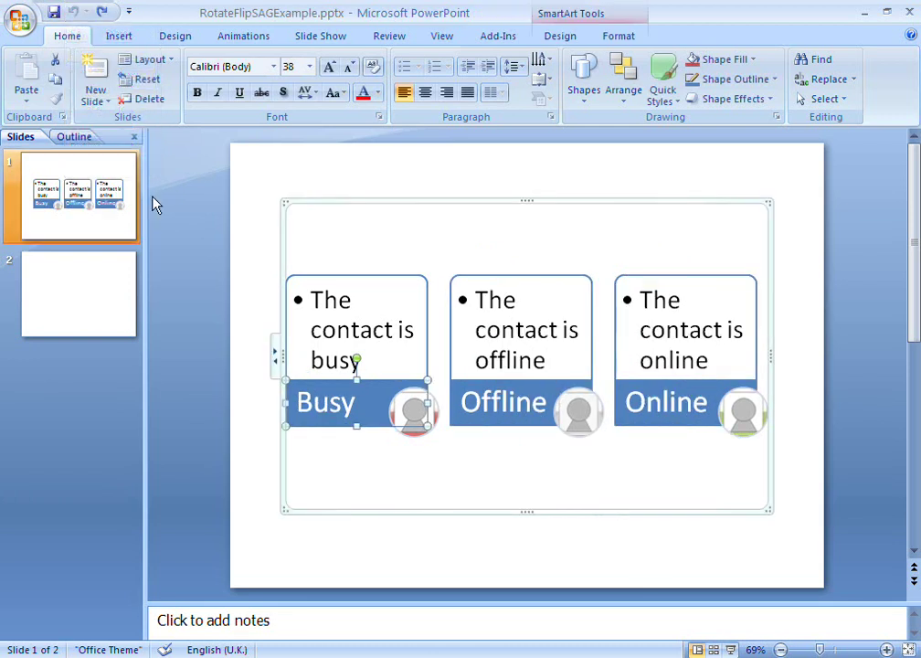
pyautogui.click(325, 476)
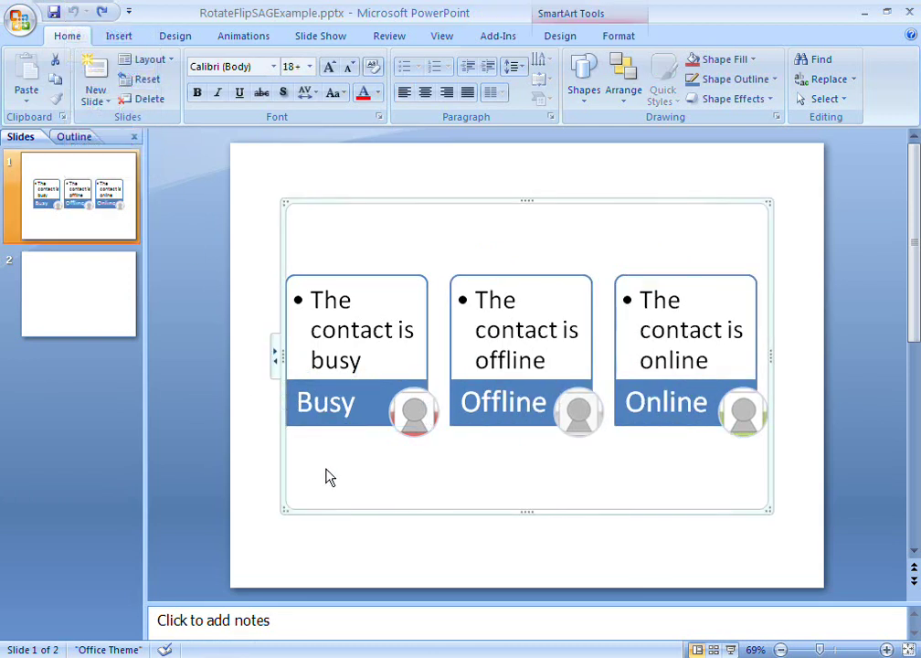
# - Copy the contact-status SmartArt graphic and go to slide 2
pyautogui.rightClick(286, 247)
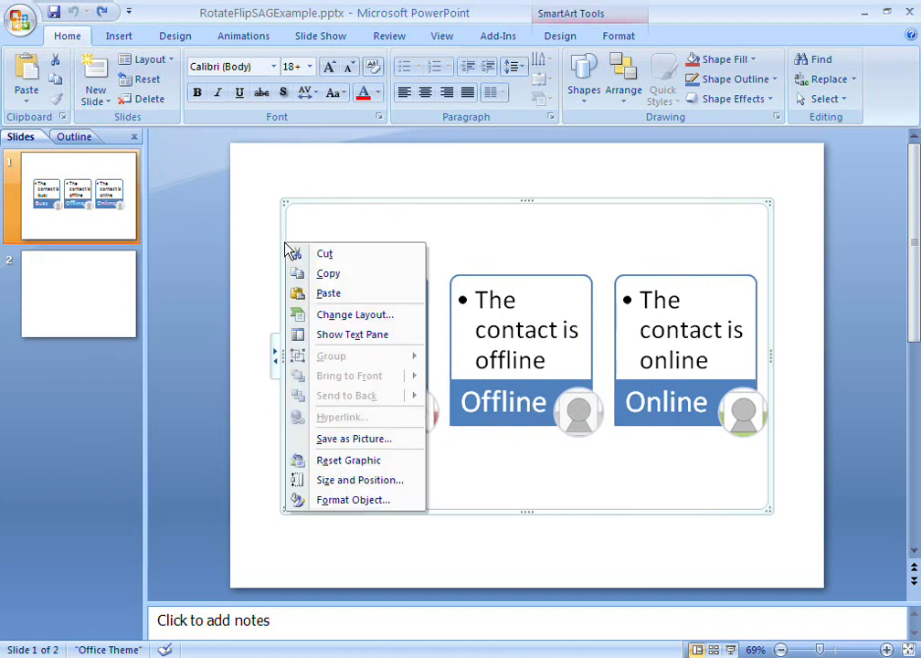
pyautogui.click(327, 274)
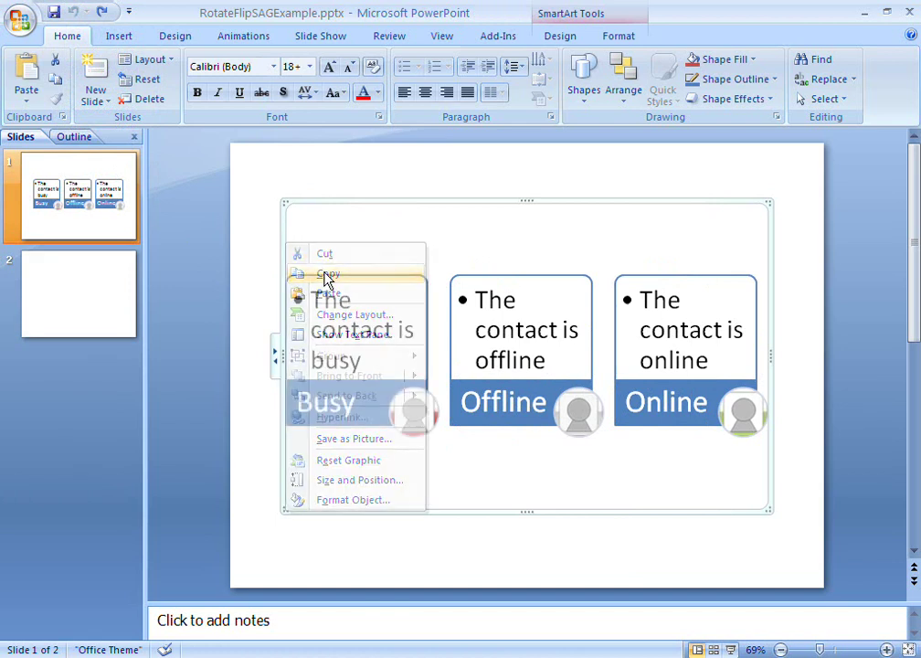
pyautogui.click(103, 294)
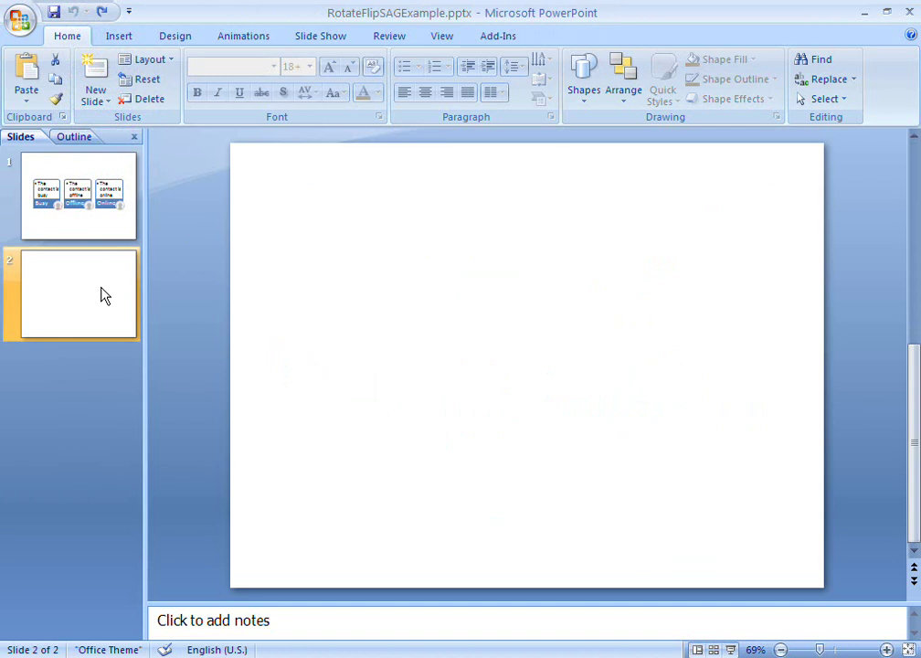
# - Paste Special the graphic onto slide 2 as a JPEG picture
pyautogui.click(27, 97)
pyautogui.click(72, 141)
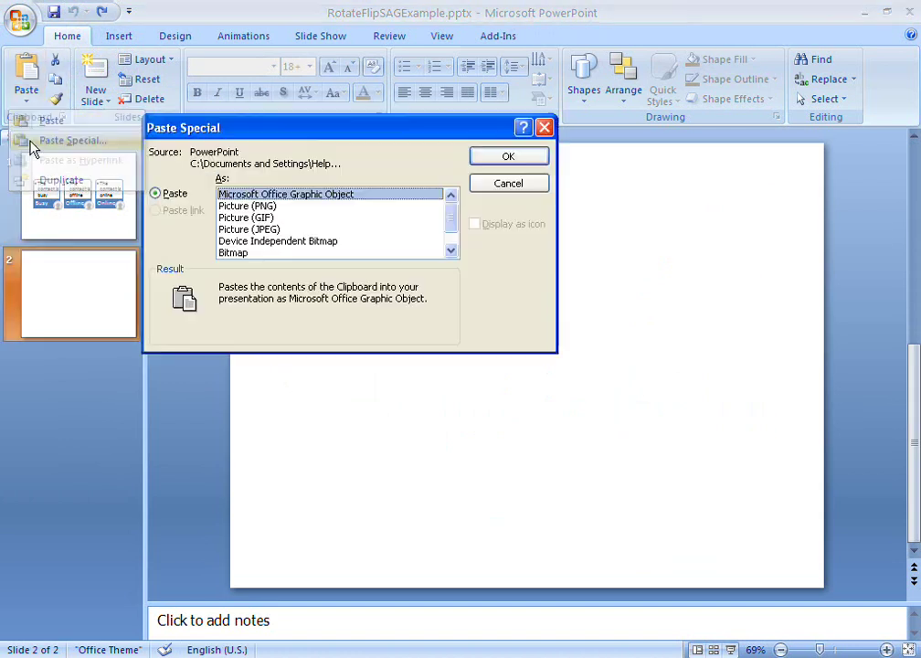
pyautogui.click(263, 231)
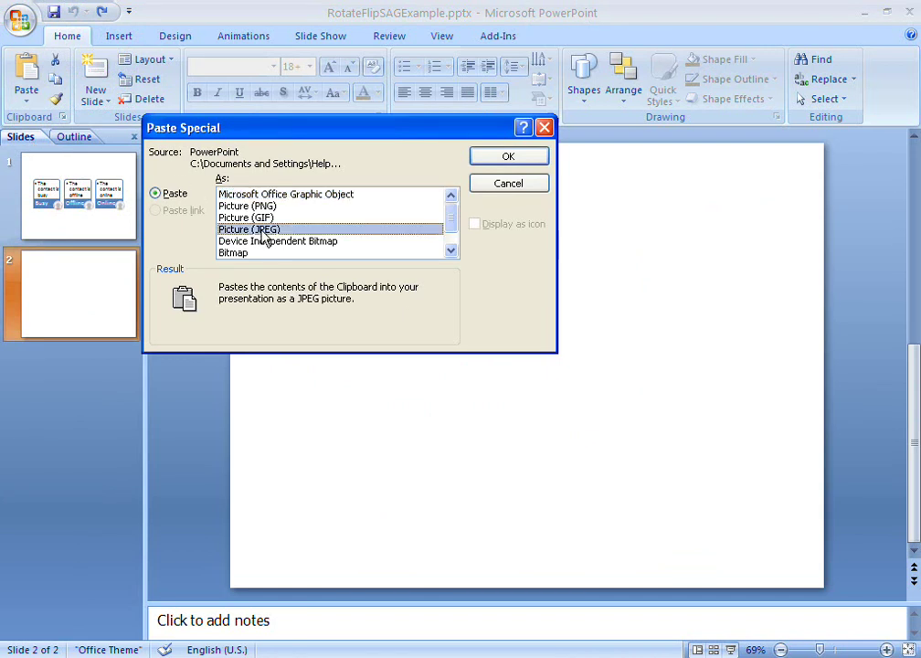
pyautogui.click(517, 161)
pyautogui.click(518, 161)
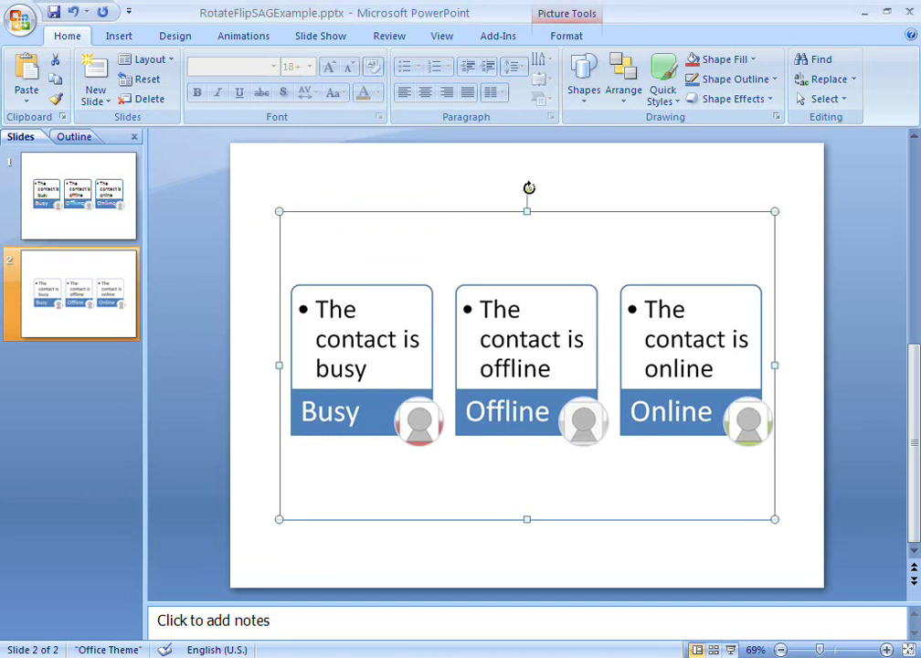
# - Flip the pasted picture on slide 2 horizontally, leaving its angle upright
pyautogui.moveTo(528, 187); pyautogui.dragTo(610, 203)
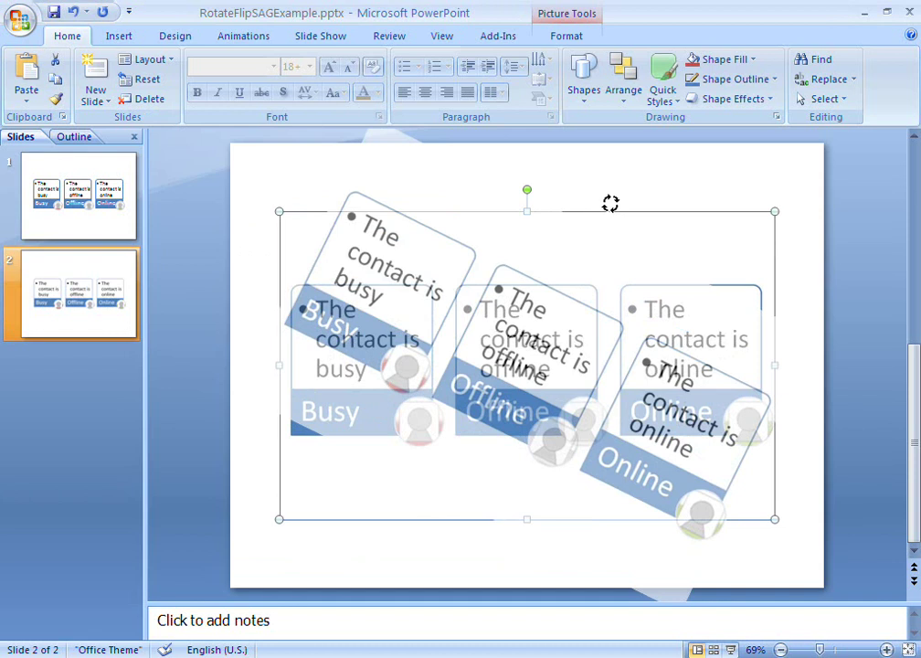
pyautogui.moveTo(610, 202); pyautogui.dragTo(528, 185)
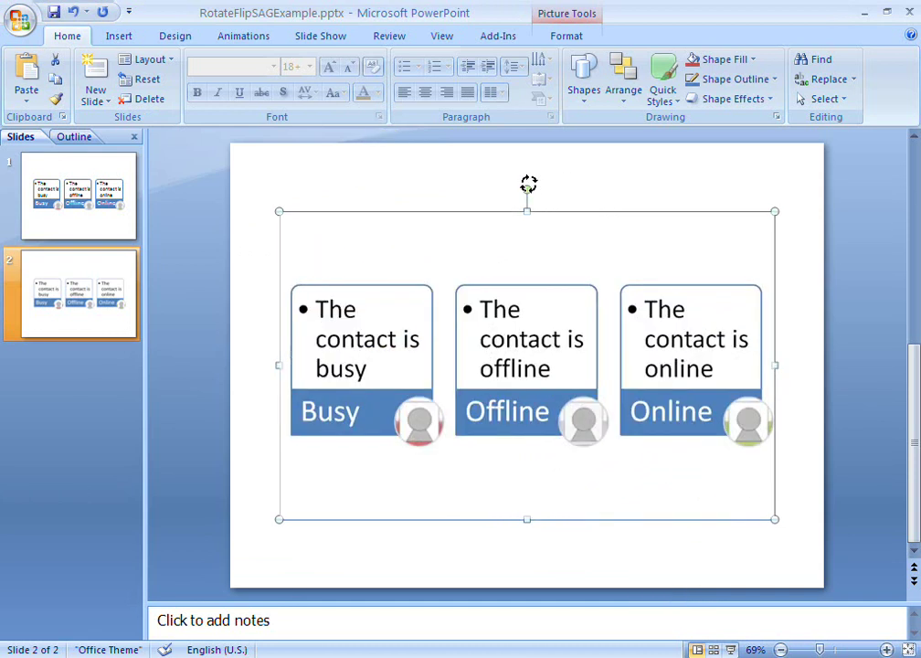
pyautogui.click(566, 36)
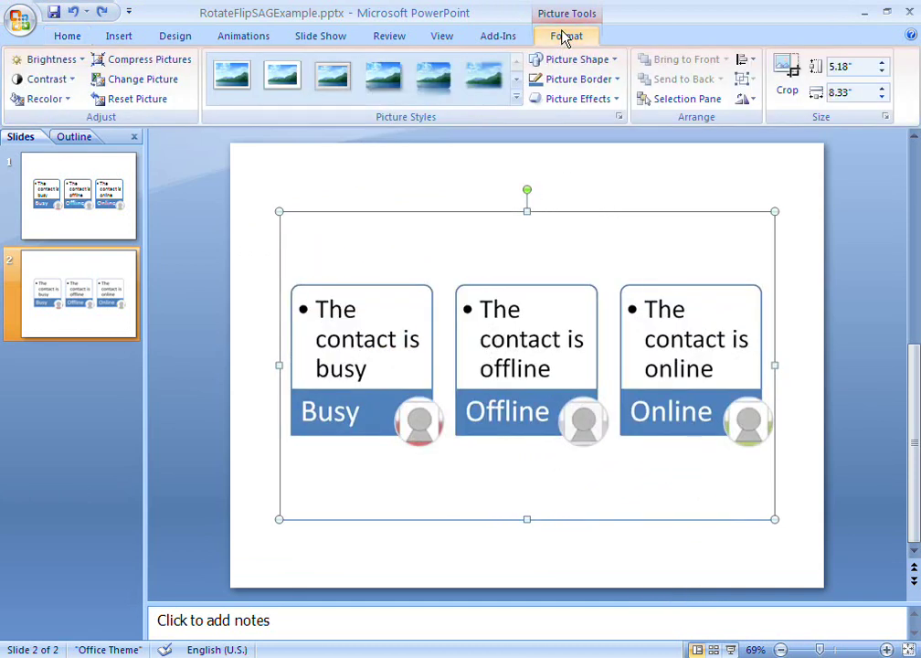
pyautogui.click(747, 100)
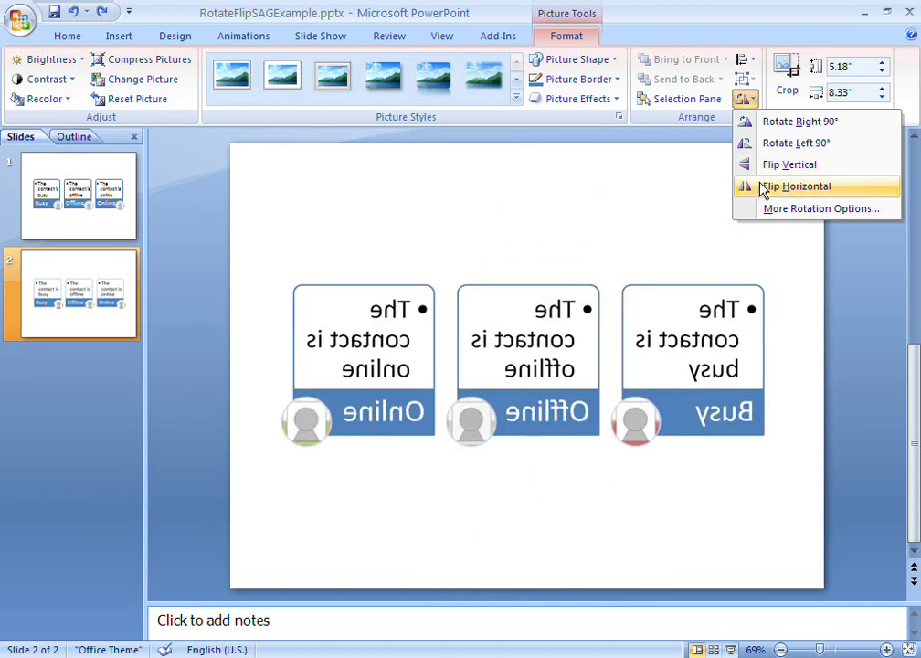
pyautogui.click(764, 186)
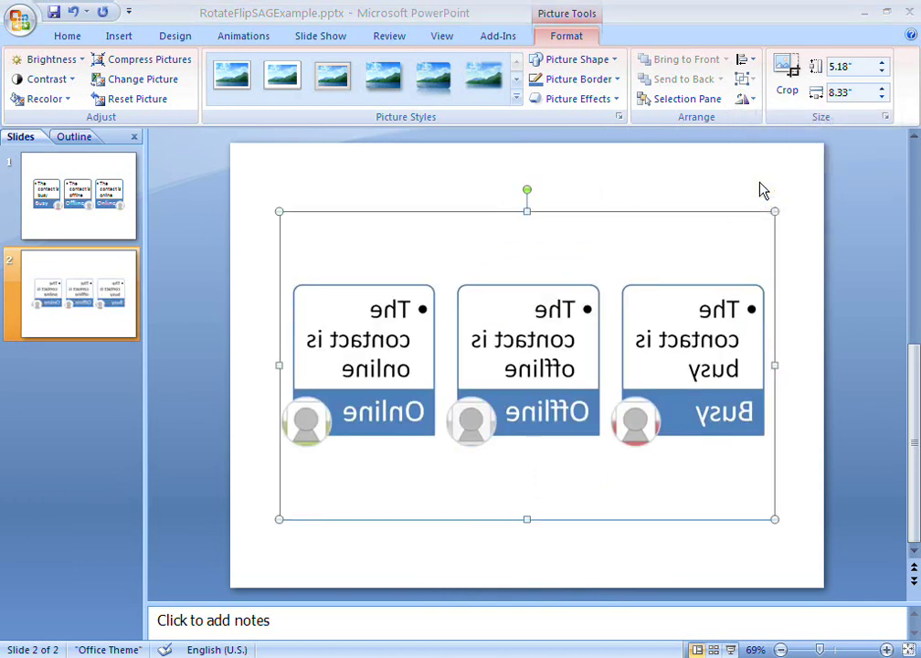
pyautogui.click(719, 190)
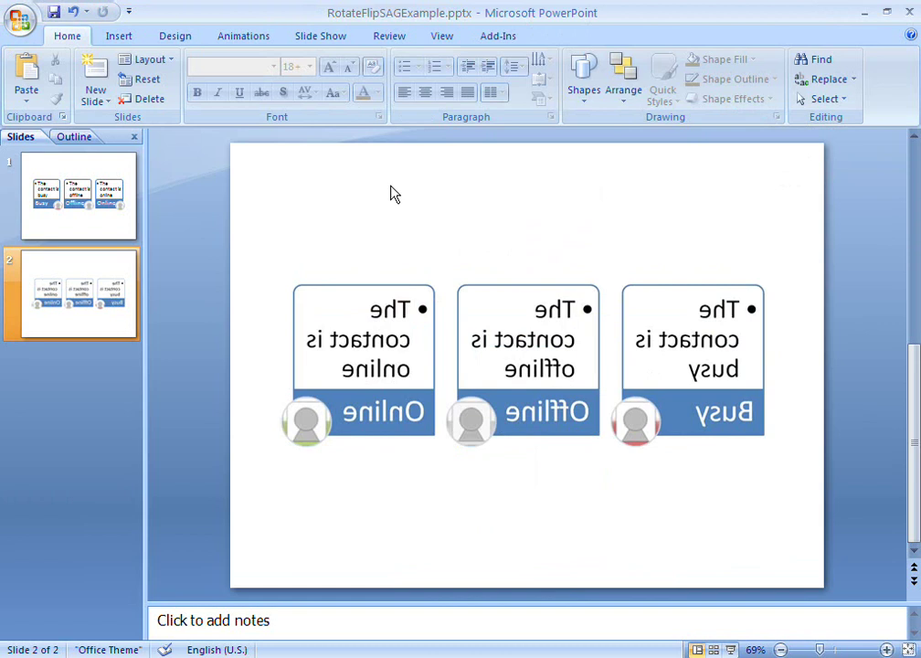
# - On slide 1, give the Busy label bar a Parallel 3-D rotation preset
pyautogui.click(115, 204)
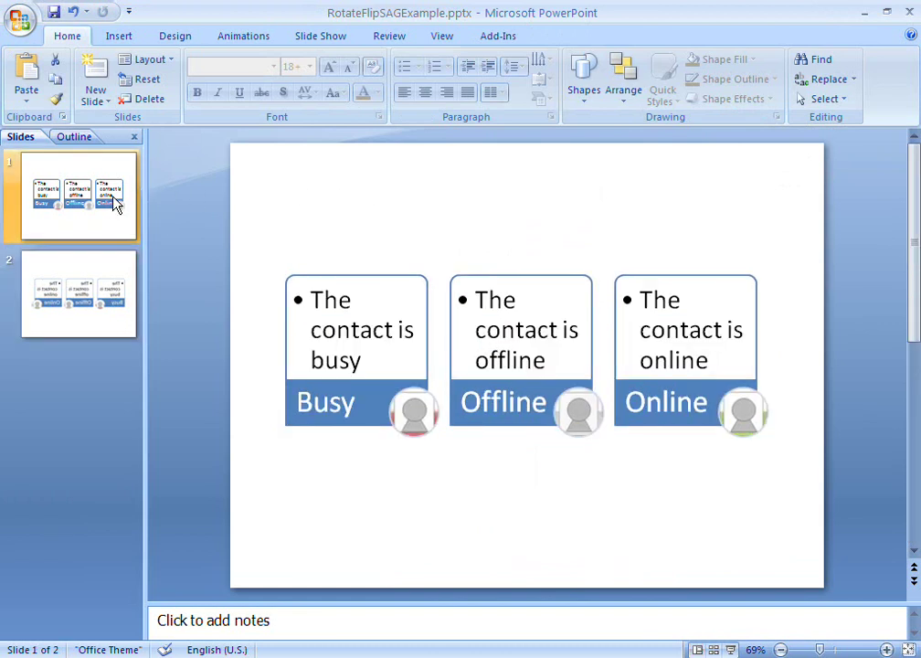
pyautogui.click(370, 413)
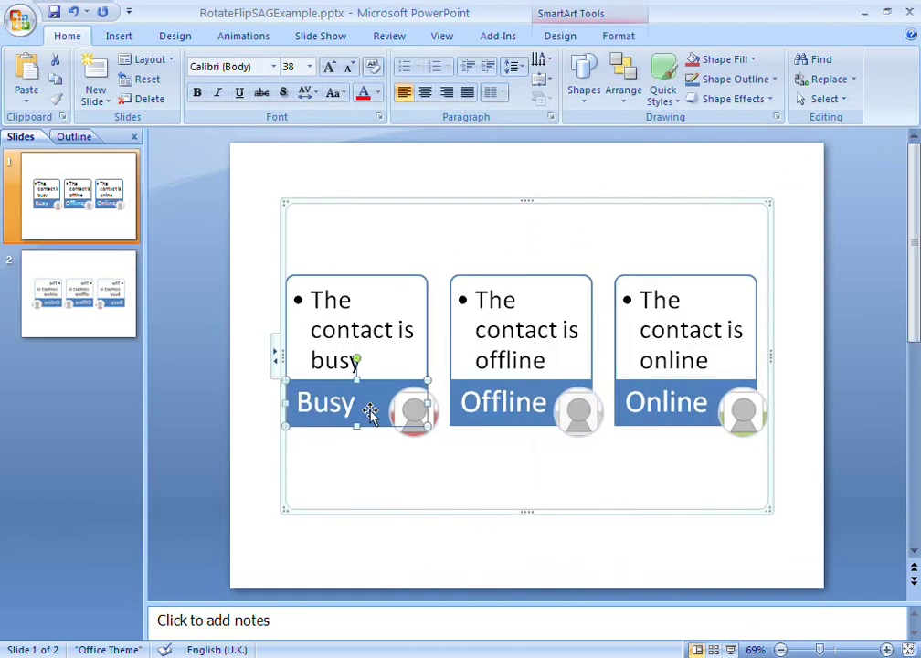
pyautogui.click(618, 37)
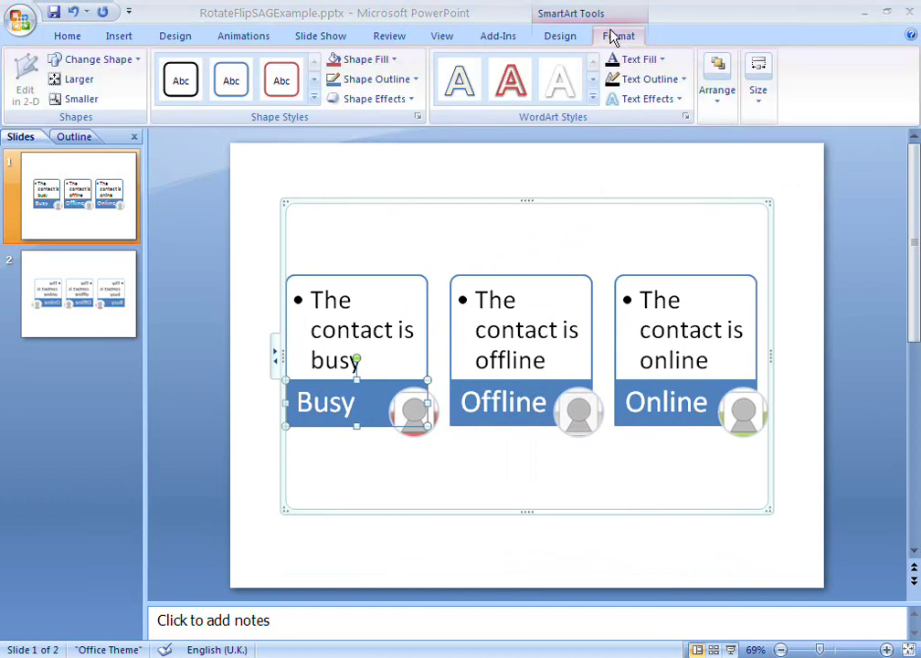
pyautogui.click(412, 101)
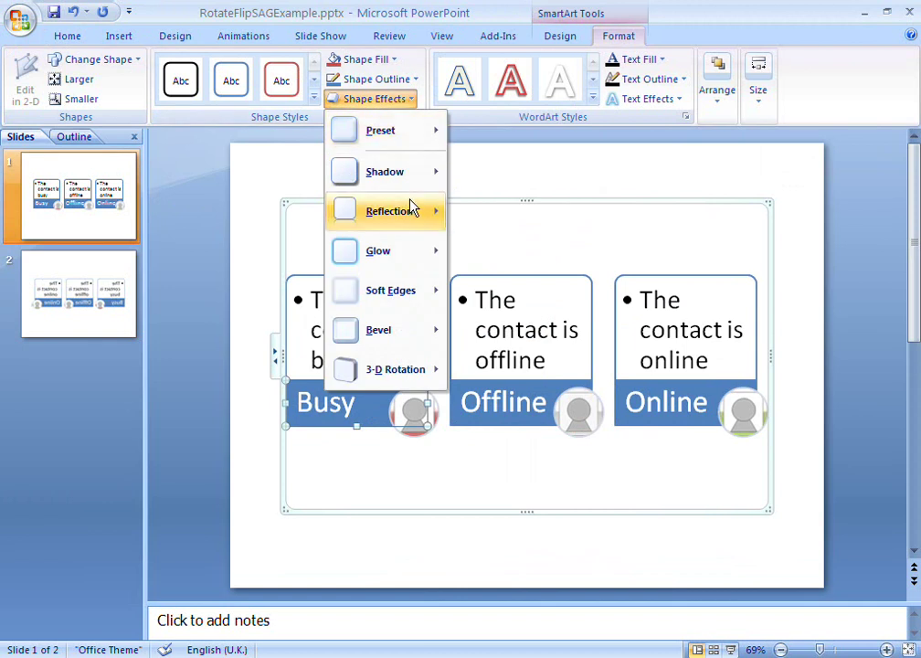
pyautogui.moveTo(395, 369)
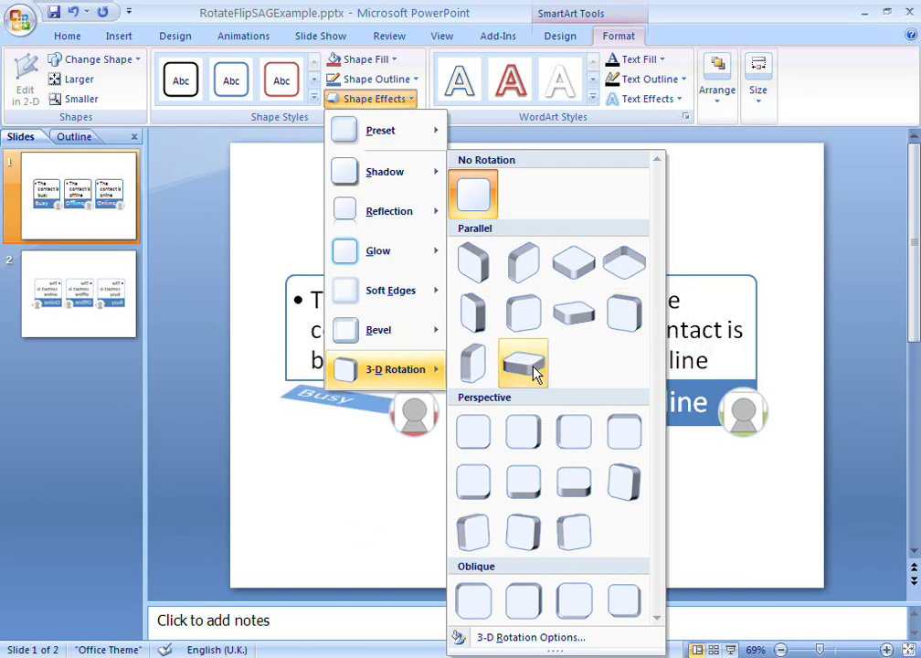
pyautogui.click(625, 315)
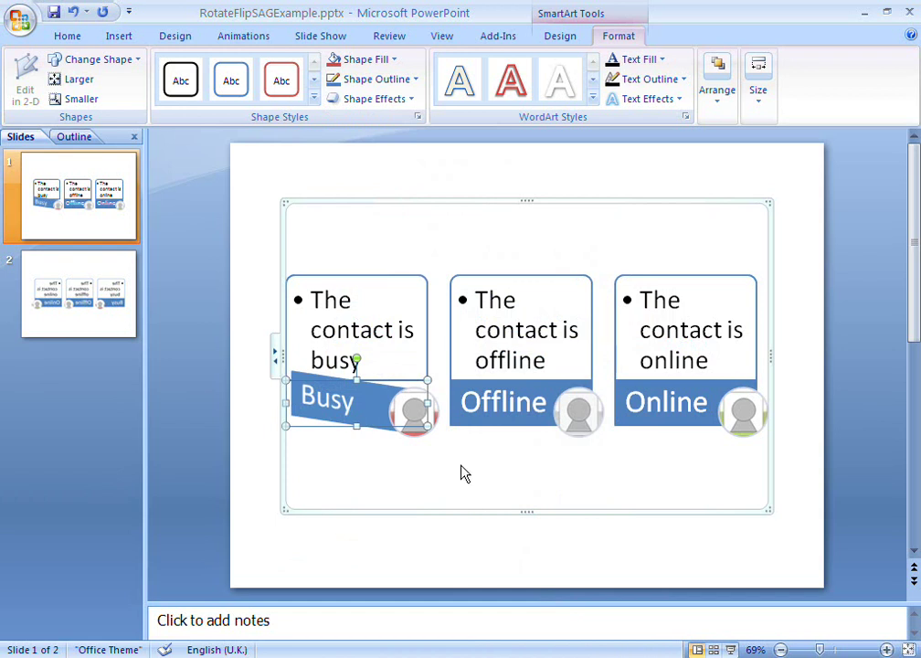
# - Select every shape in the status graphic with Ctrl+A
pyautogui.click(421, 477)
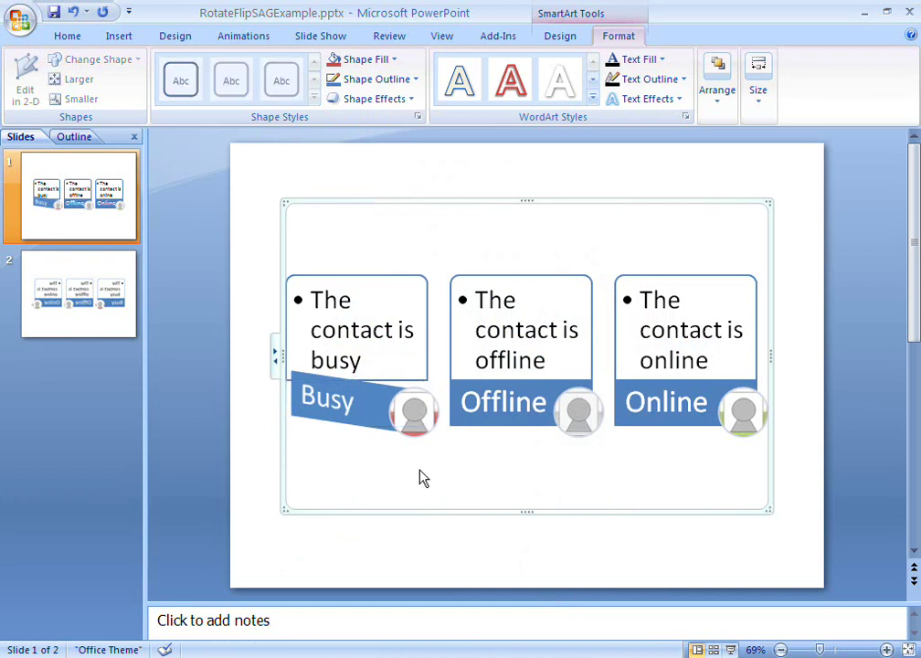
pyautogui.click(540, 327)
pyautogui.hotkey('ctrl', 'a')
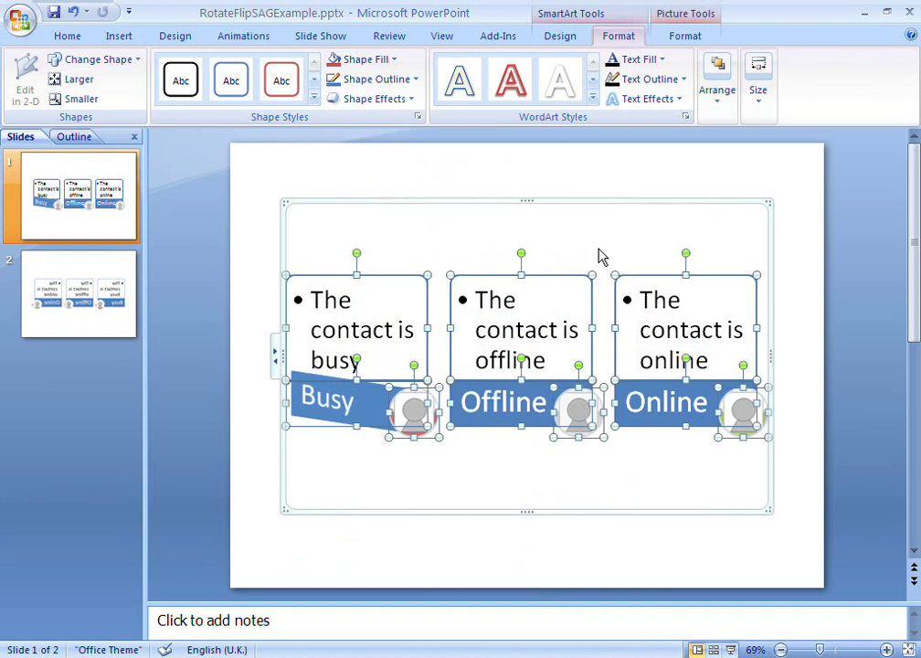
# - Apply a Perspective 3-D rotation preset to all selected shapes at once
pyautogui.click(411, 99)
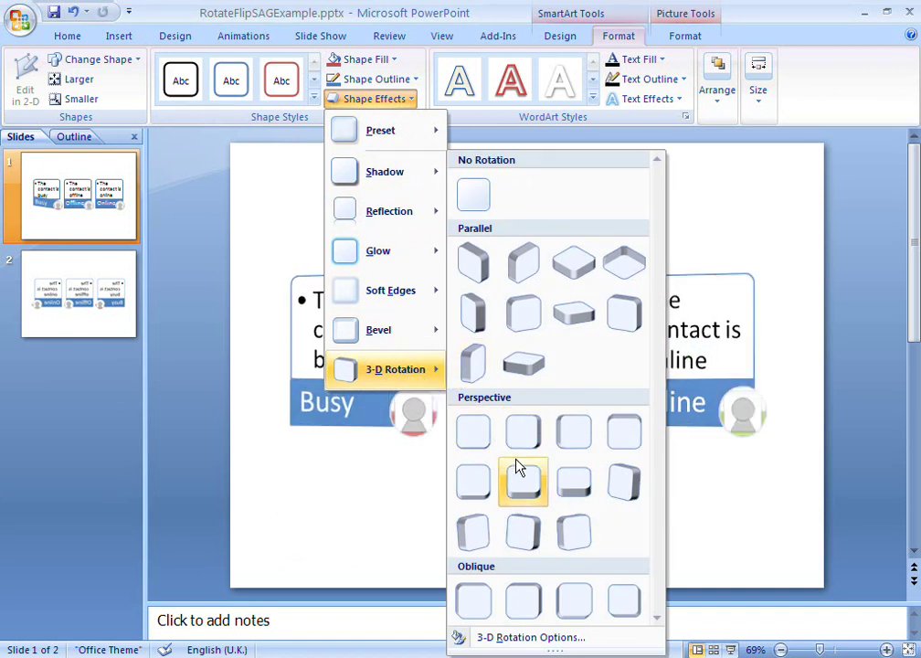
pyautogui.click(625, 490)
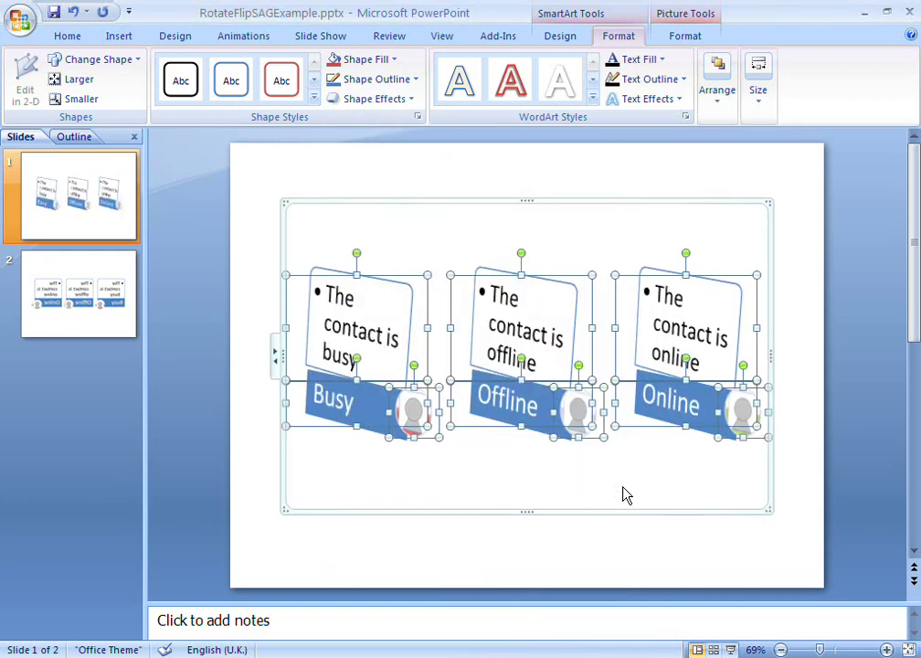
pyautogui.click(619, 487)
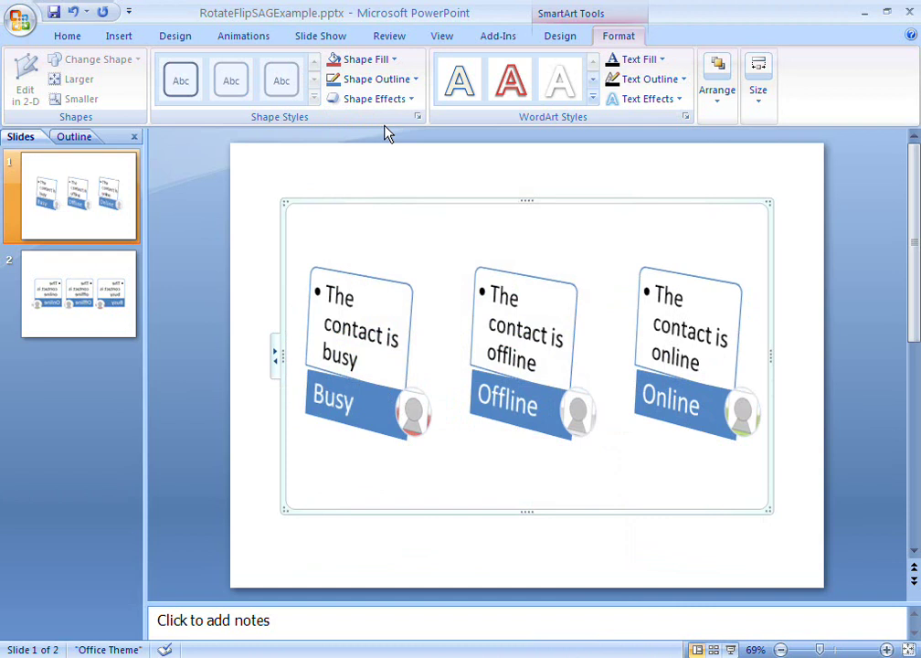
# - Apply Perspective Contrasting Left 3-D rotation to the whole SmartArt frame
pyautogui.click(413, 101)
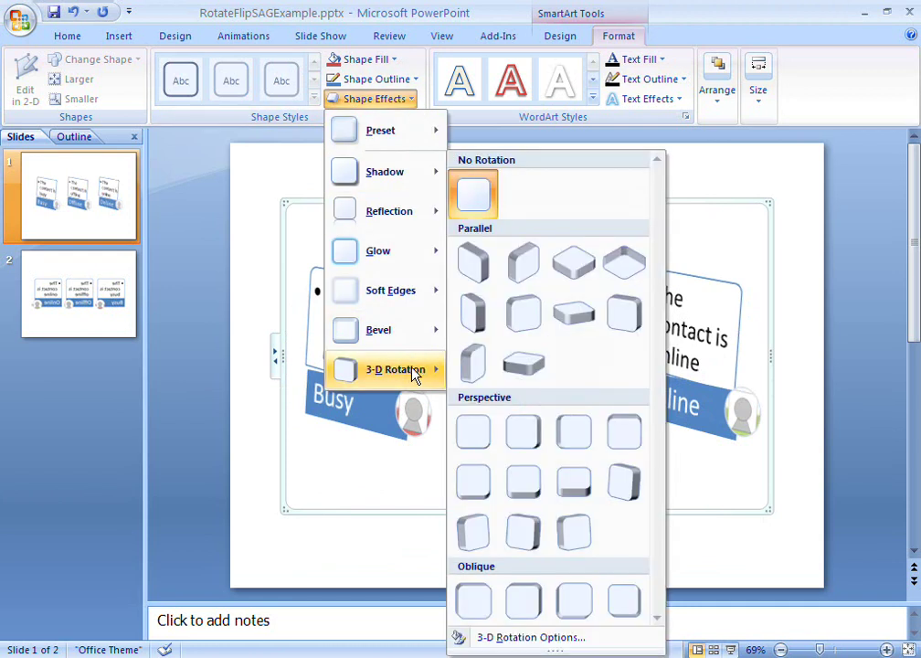
pyautogui.click(629, 489)
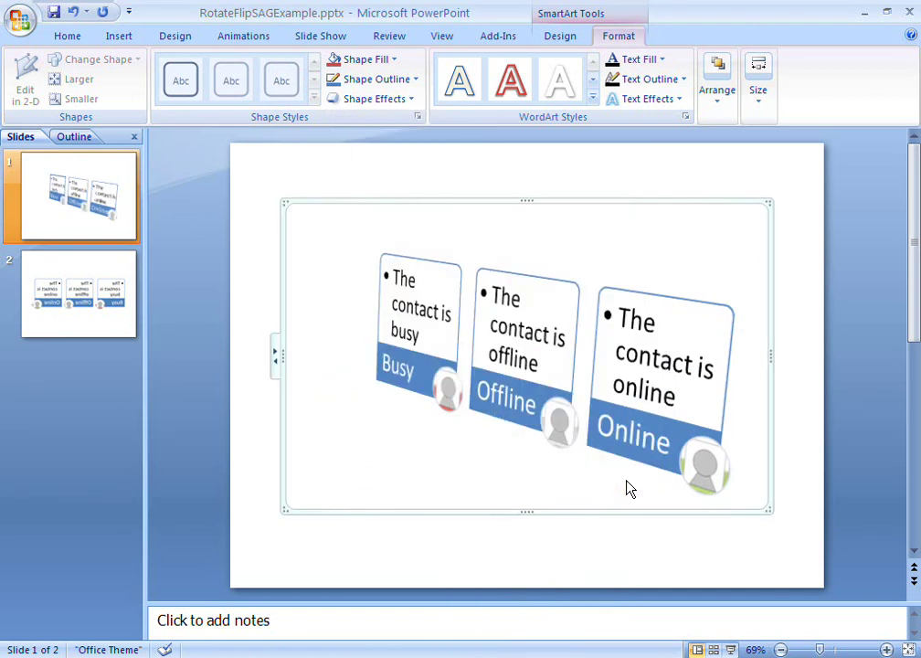
pyautogui.click(612, 546)
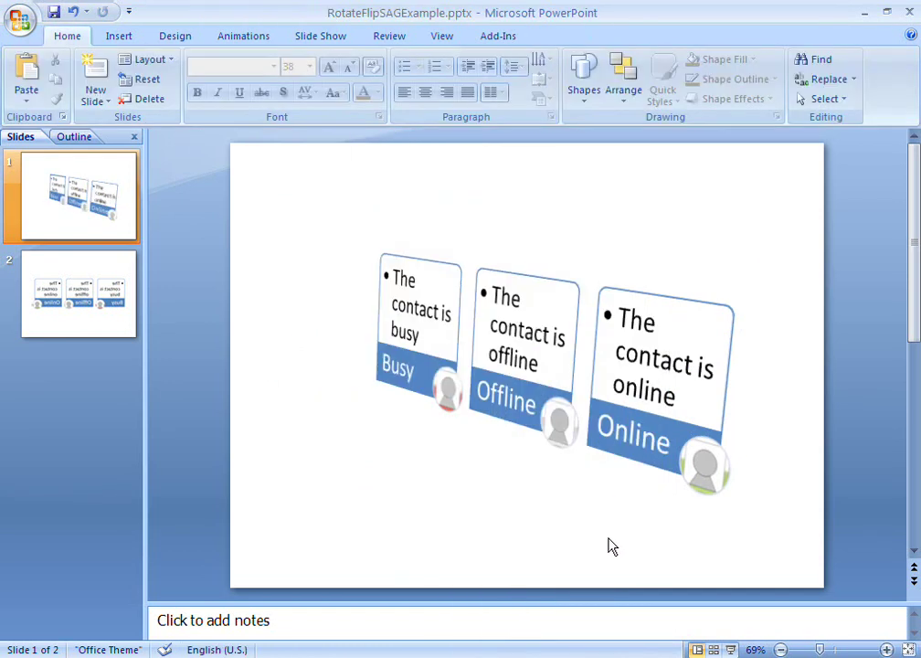